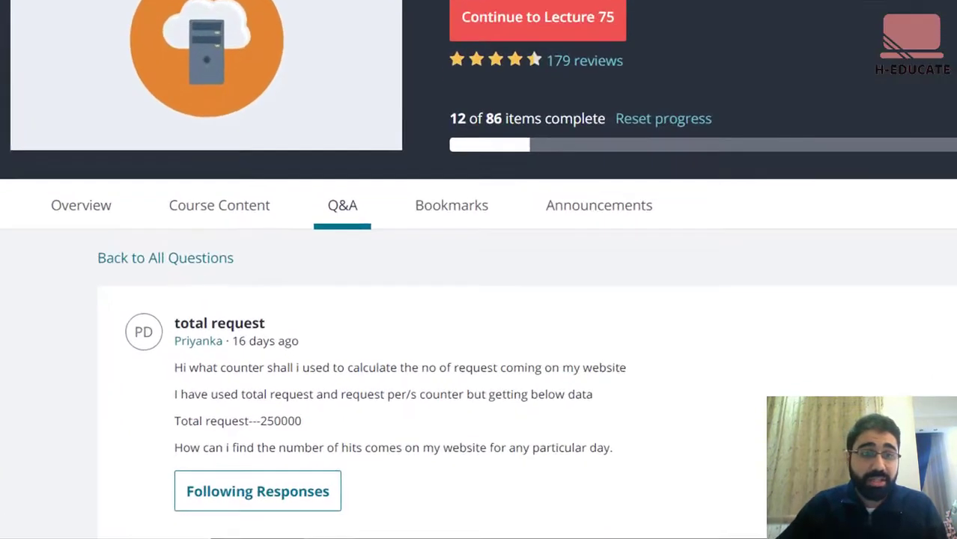
Bring up the Windows Server 2016 IIS-1 virtual machine's Server Manager dashboard.
{"action": "scroll", "coordinate": [556, 314], "scroll_direction": "down", "scroll_amount": 2}
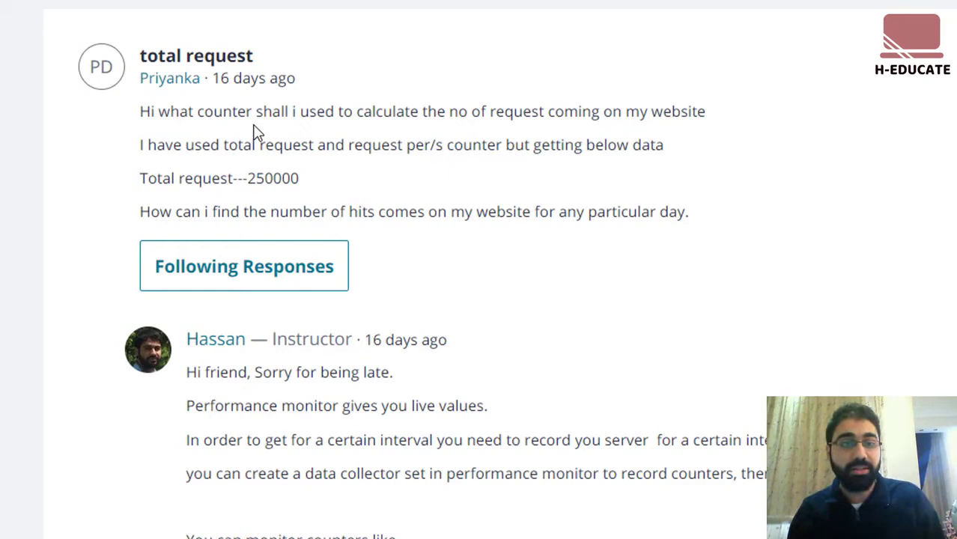
{"action": "scroll", "coordinate": [644, 171], "scroll_direction": "up", "scroll_amount": 2}
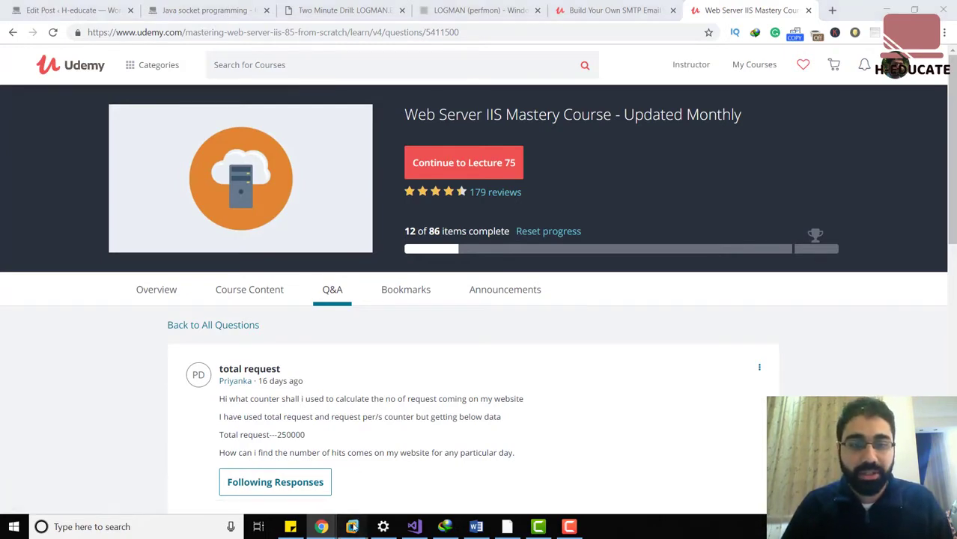
{"action": "mouse_move", "coordinate": [352, 526]}
{"action": "left_click", "coordinate": [253, 454]}
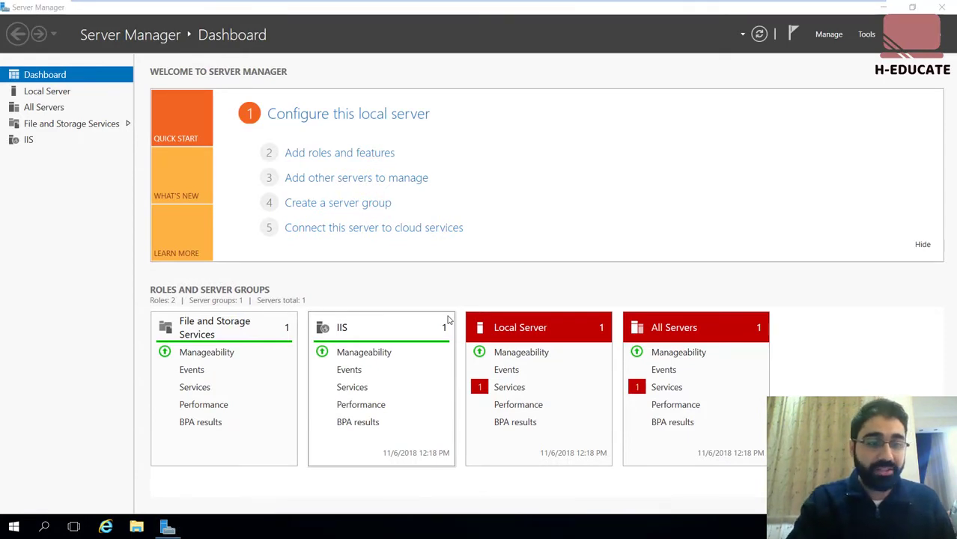
Launch Performance Monitor by searching for 'perfmon' from the Start menu.
{"action": "key", "text": "super"}
{"action": "type", "text": "p"}
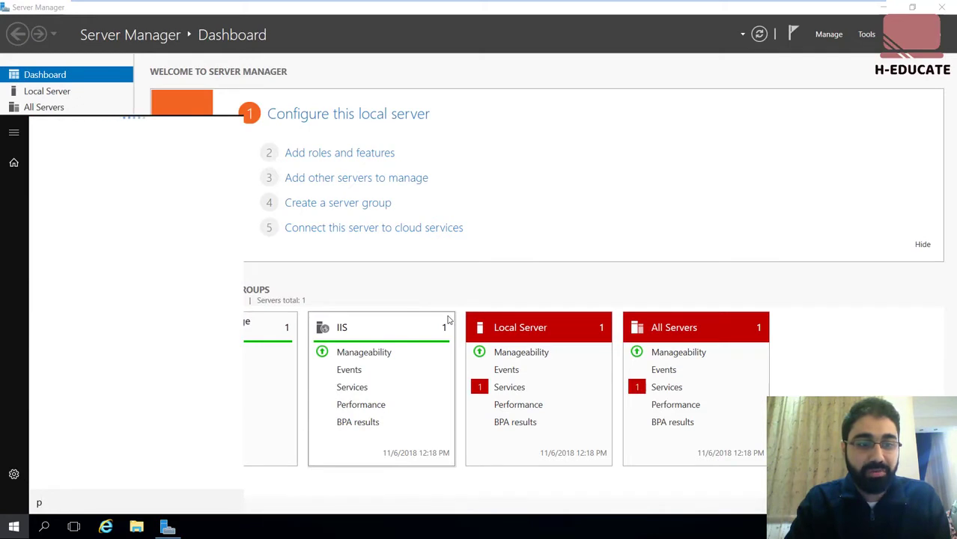
{"action": "type", "text": "ererfmon"}
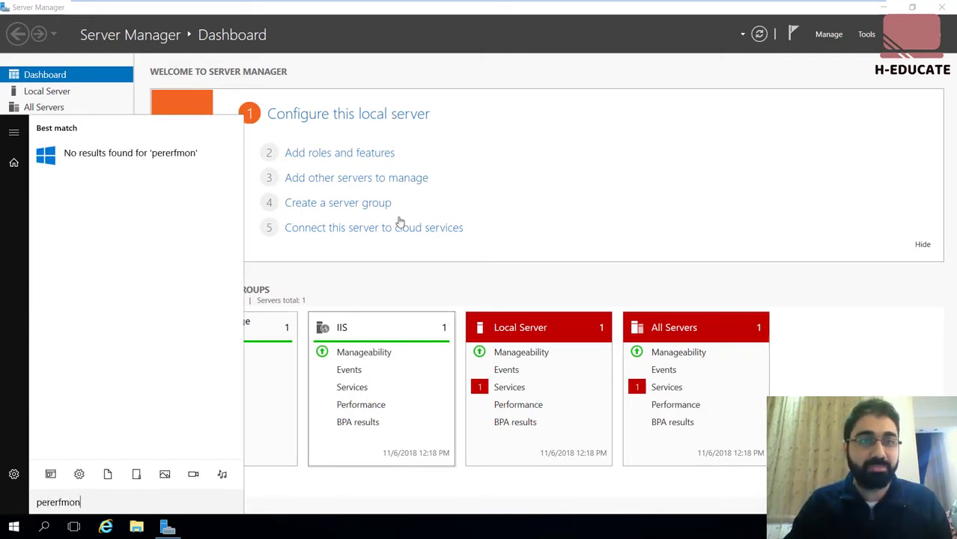
{"action": "key", "text": "BackSpace"}
{"action": "key", "text": "BackSpace"}
{"action": "key", "text": "BackSpace"}
{"action": "key", "text": "BackSpace"}
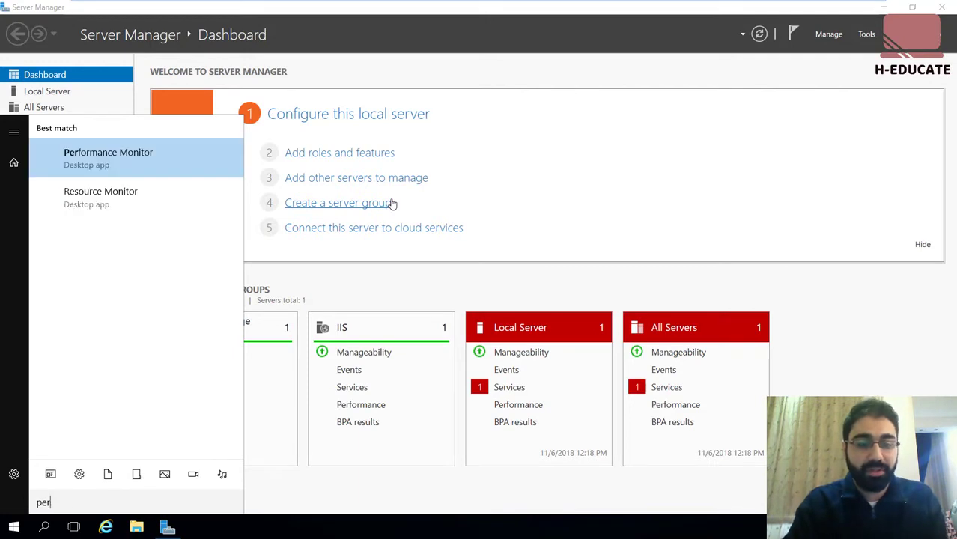
{"action": "type", "text": "fmon"}
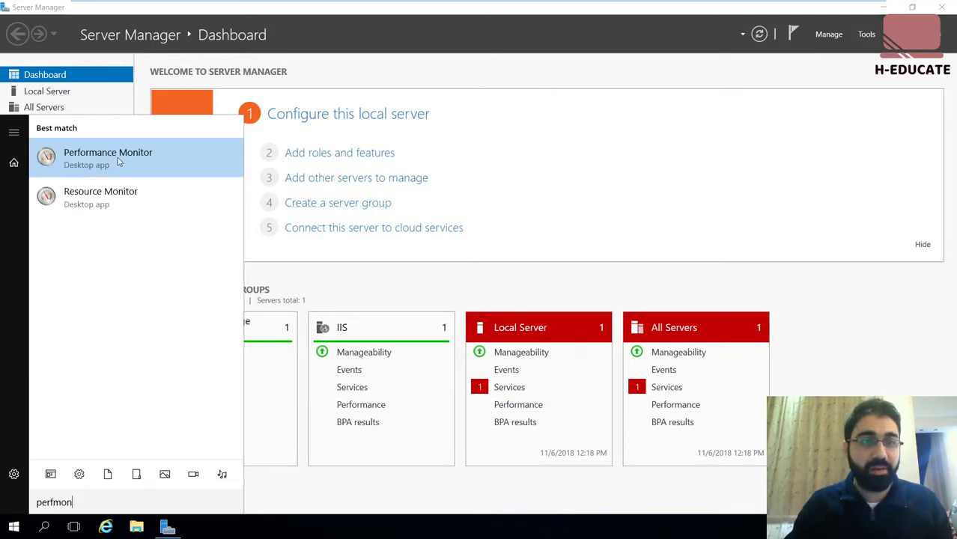
{"action": "left_click", "coordinate": [183, 160]}
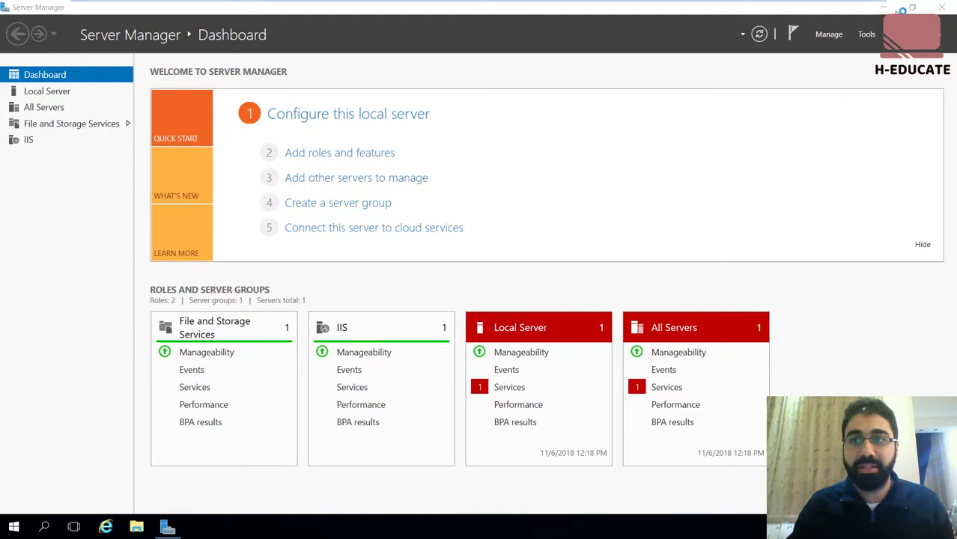
Maximize Performance Monitor and show the live _Total % Processor Time graph.
{"action": "left_click", "coordinate": [883, 6]}
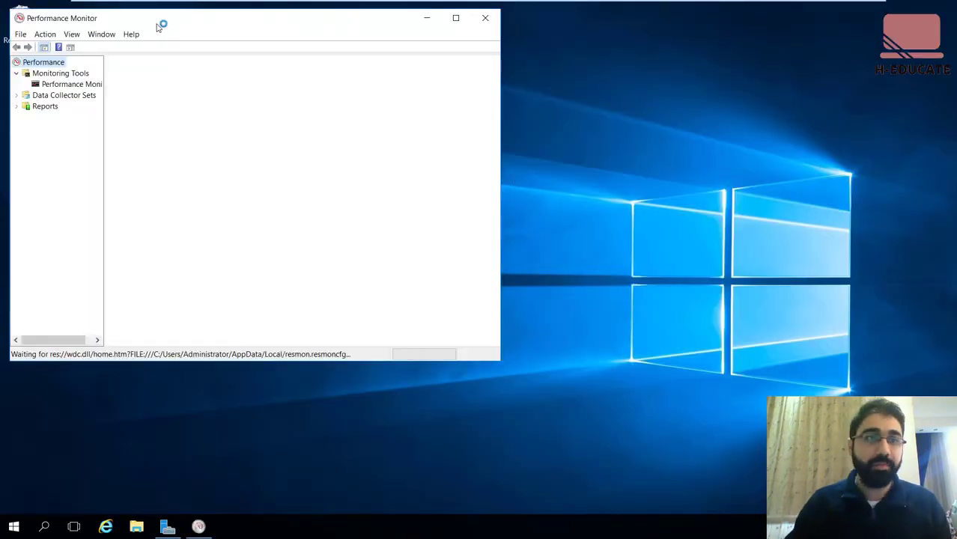
{"action": "left_click_drag", "start_coordinate": [158, 23], "coordinate": [346, 77]}
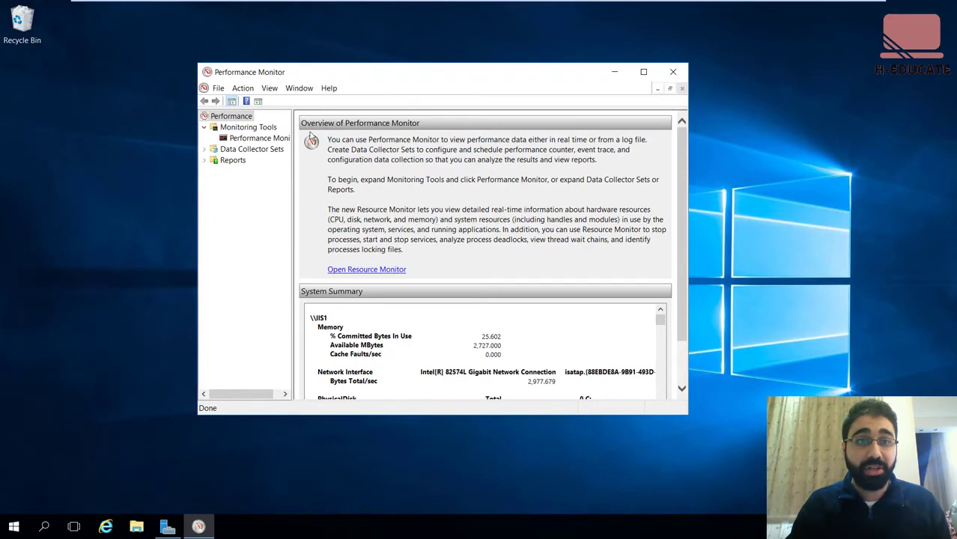
{"action": "double_click", "coordinate": [303, 69]}
{"action": "left_click", "coordinate": [84, 72]}
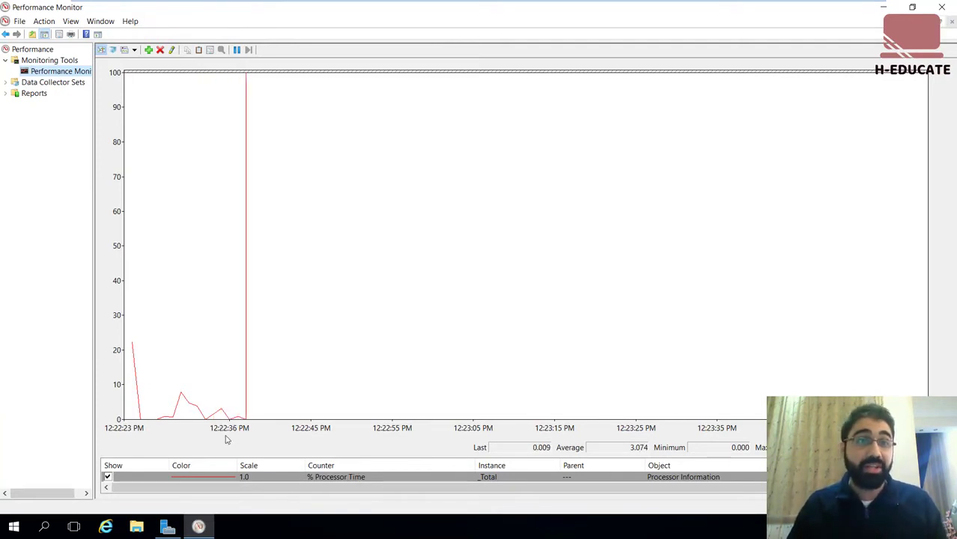
Add the Processor % Interrupt Time counter to the live graph.
{"action": "left_click", "coordinate": [147, 53]}
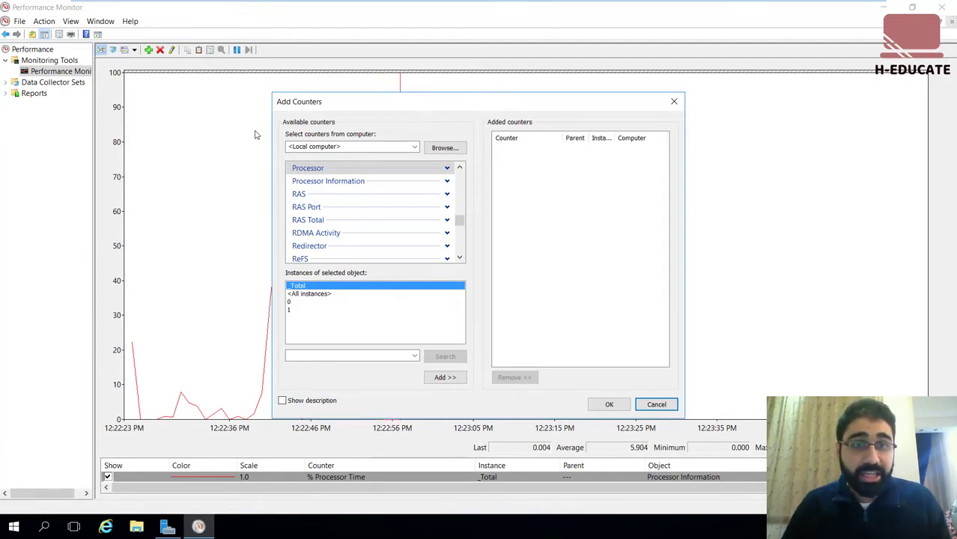
{"action": "left_click_drag", "start_coordinate": [461, 220], "coordinate": [462, 217]}
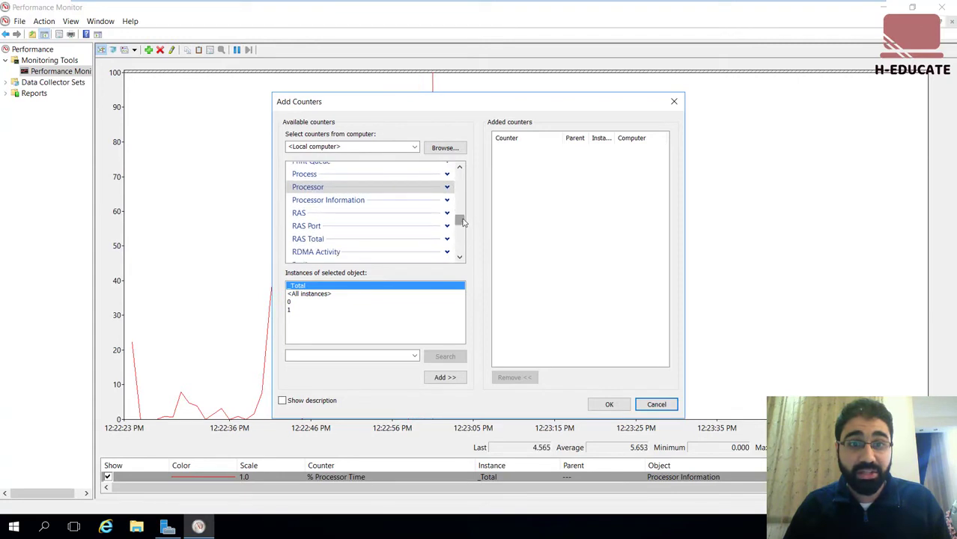
{"action": "left_click", "coordinate": [447, 187]}
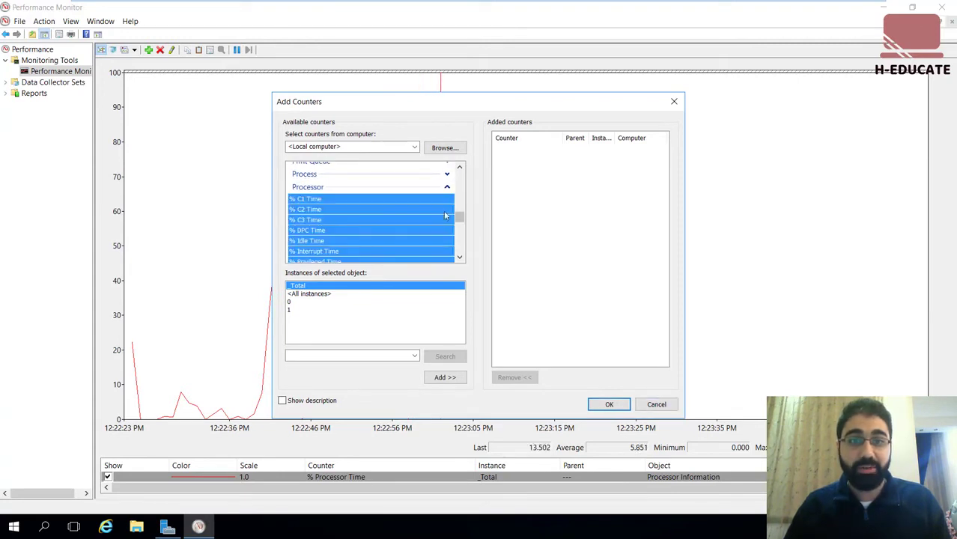
{"action": "left_click", "coordinate": [351, 209]}
{"action": "left_click", "coordinate": [353, 202]}
{"action": "scroll", "coordinate": [352, 205], "scroll_direction": "down", "scroll_amount": 1}
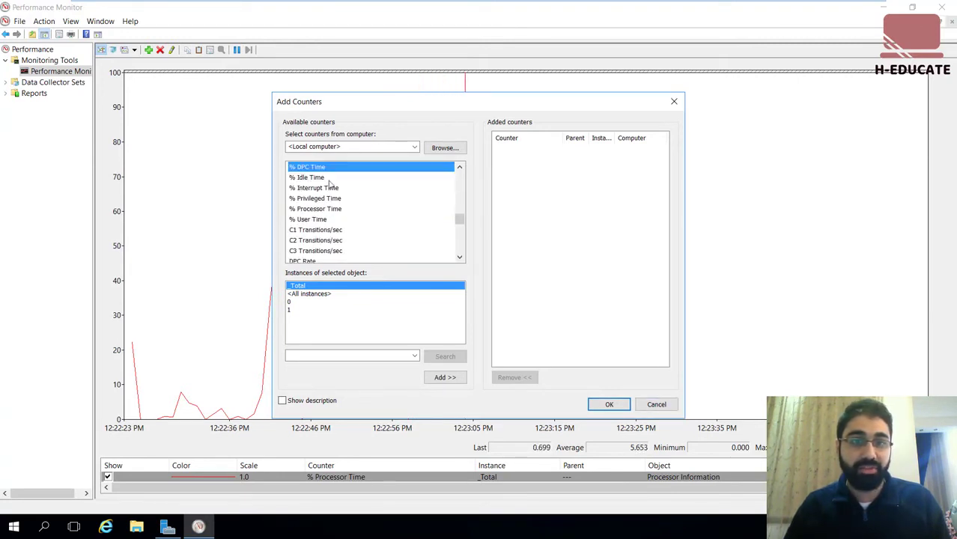
{"action": "left_click", "coordinate": [337, 190]}
{"action": "left_click", "coordinate": [444, 378]}
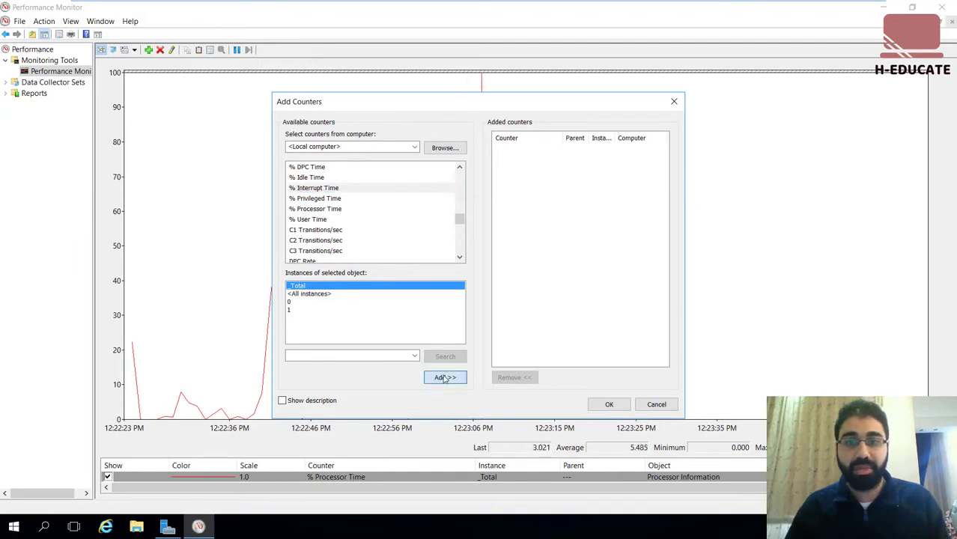
{"action": "left_click", "coordinate": [608, 404]}
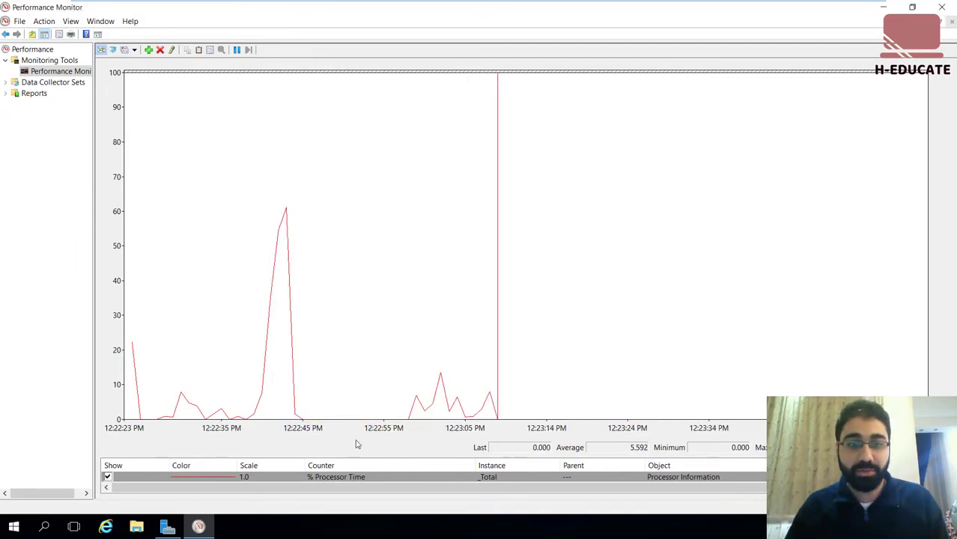
Change the % Processor Time line colour to blue.
{"action": "scroll", "coordinate": [349, 476], "scroll_direction": "down", "scroll_amount": 1}
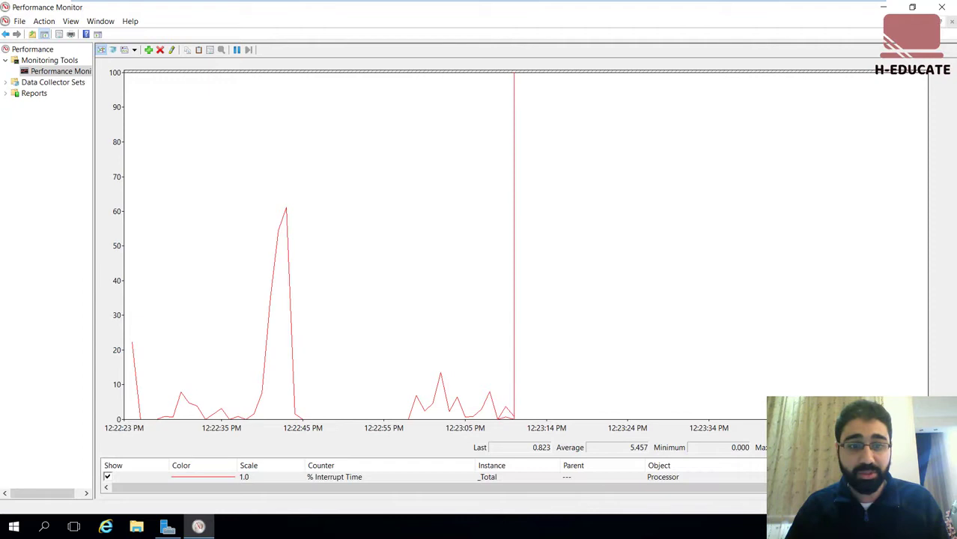
{"action": "scroll", "coordinate": [337, 477], "scroll_direction": "up", "scroll_amount": 1}
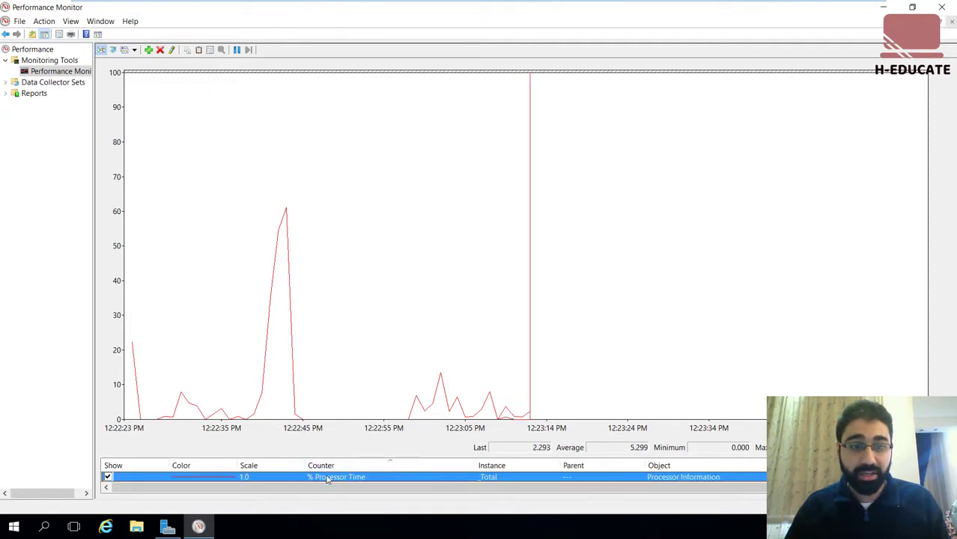
{"action": "double_click", "coordinate": [327, 479]}
{"action": "left_click", "coordinate": [196, 272]}
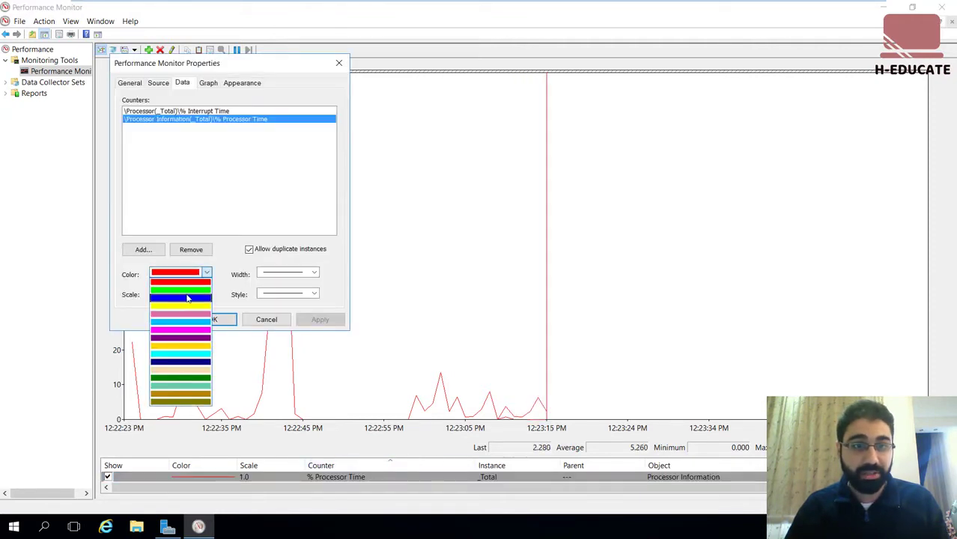
{"action": "left_click", "coordinate": [178, 297]}
{"action": "left_click", "coordinate": [213, 320]}
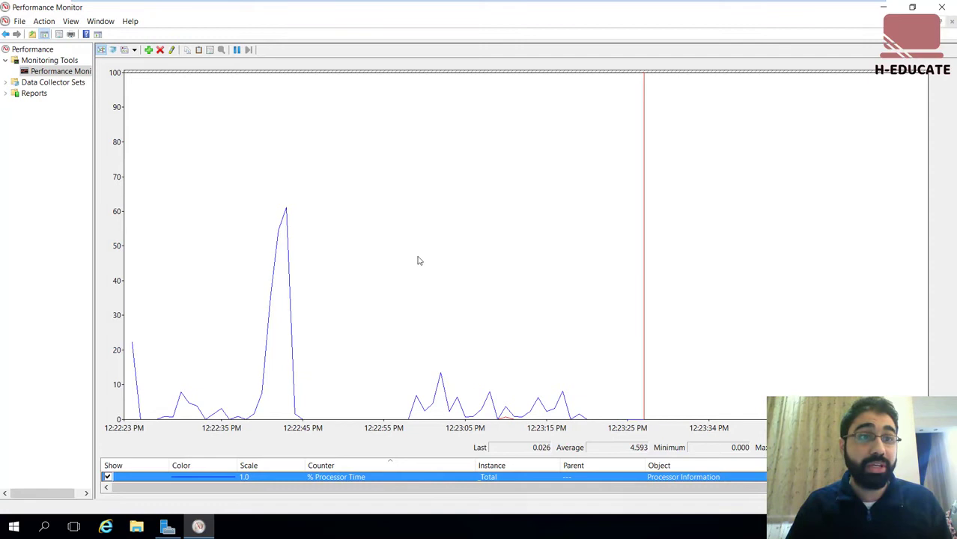
Start a new user-defined data collector set named 'IIS get Requests'.
{"action": "left_click", "coordinate": [49, 83]}
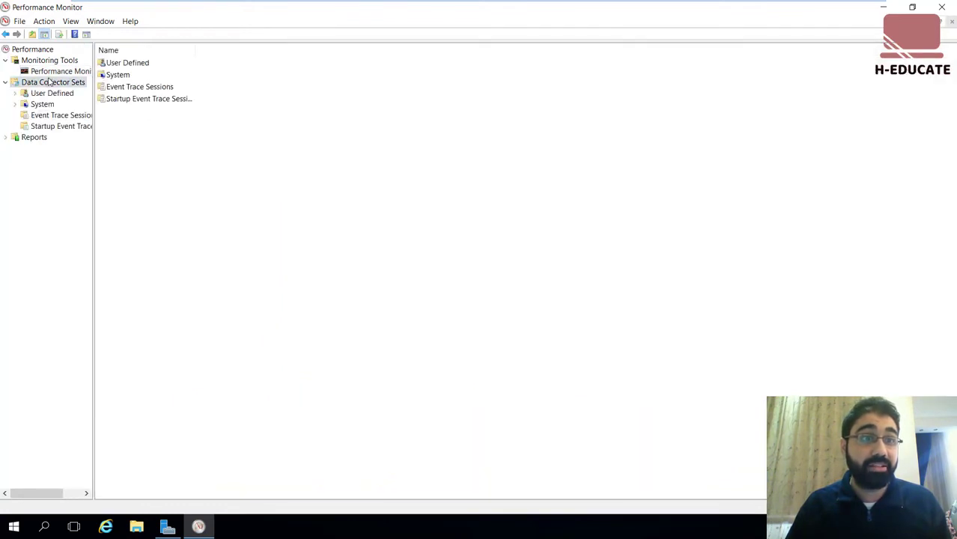
{"action": "left_click", "coordinate": [50, 94]}
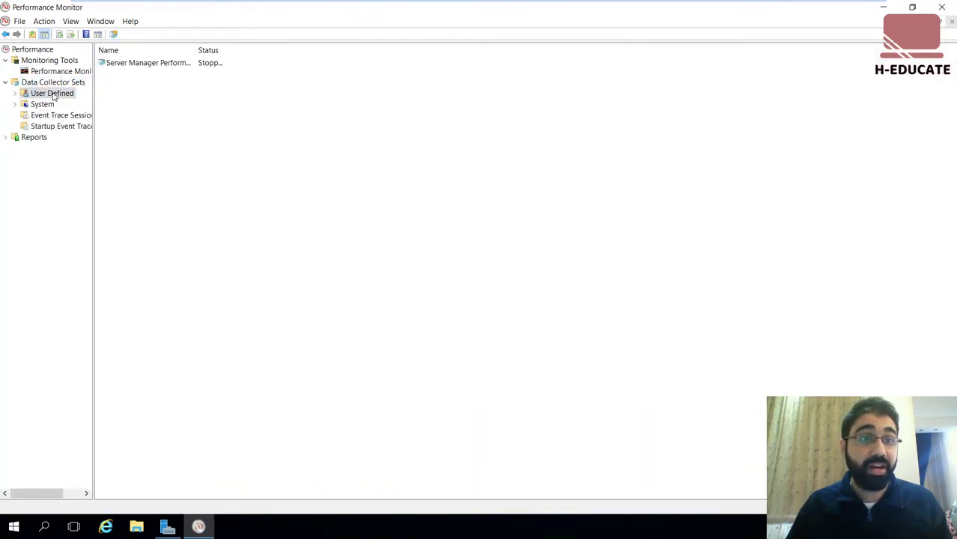
{"action": "right_click", "coordinate": [53, 96]}
{"action": "mouse_move", "coordinate": [126, 101]}
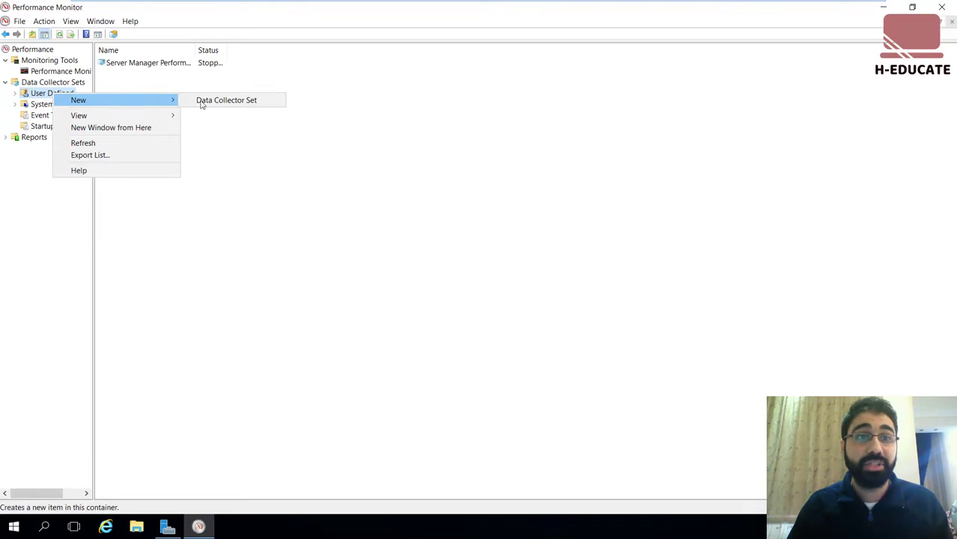
{"action": "left_click", "coordinate": [233, 101]}
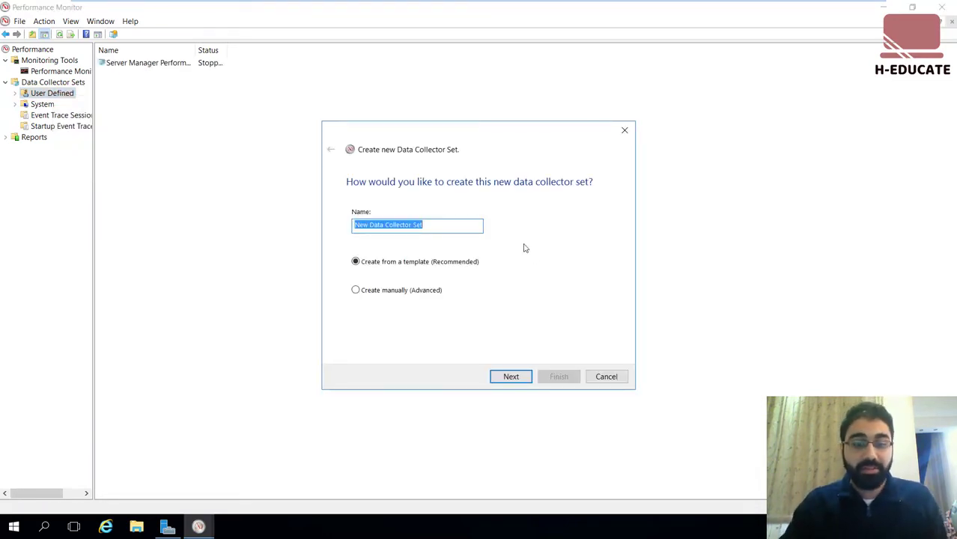
{"action": "type", "text": "IIS g"}
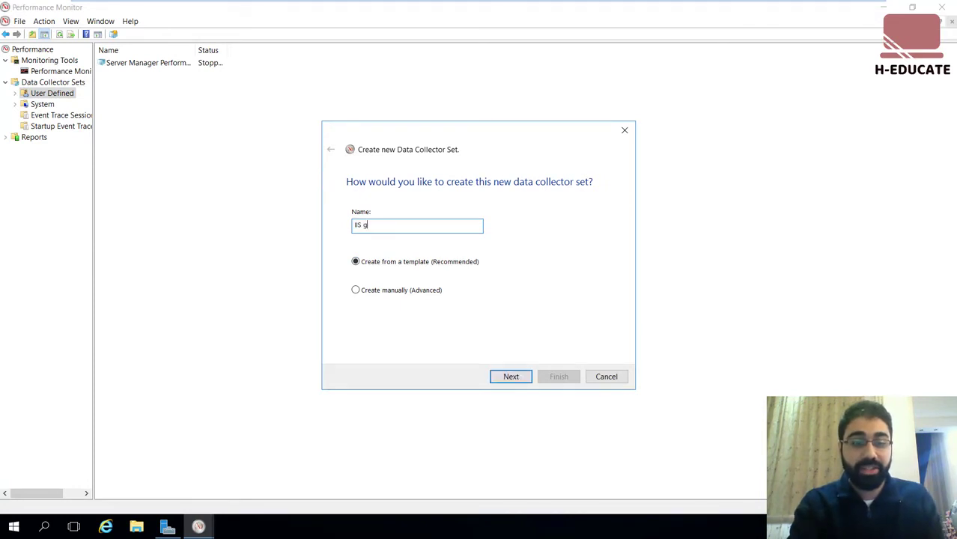
{"action": "type", "text": "et Requests"}
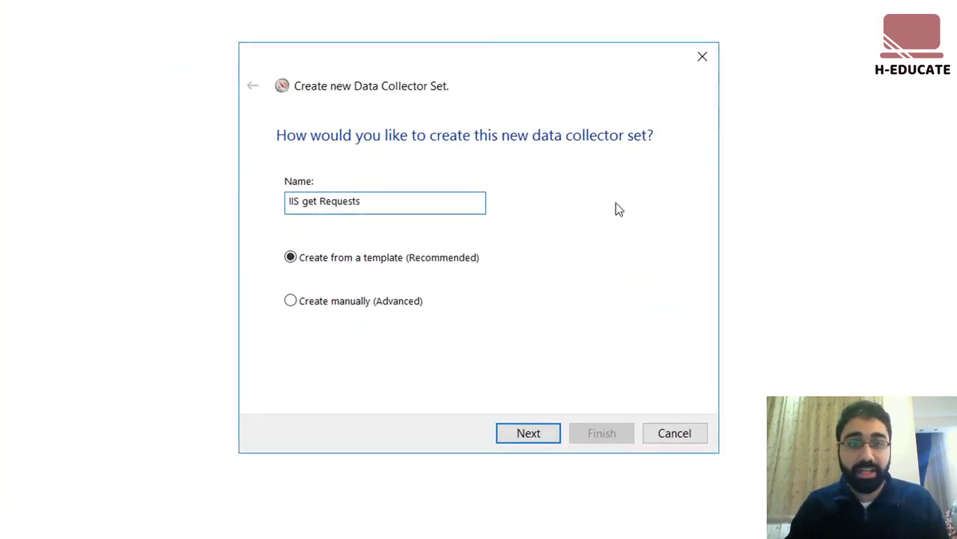
Choose to create it manually (Advanced) with Performance counter logging.
{"action": "left_click", "coordinate": [351, 303]}
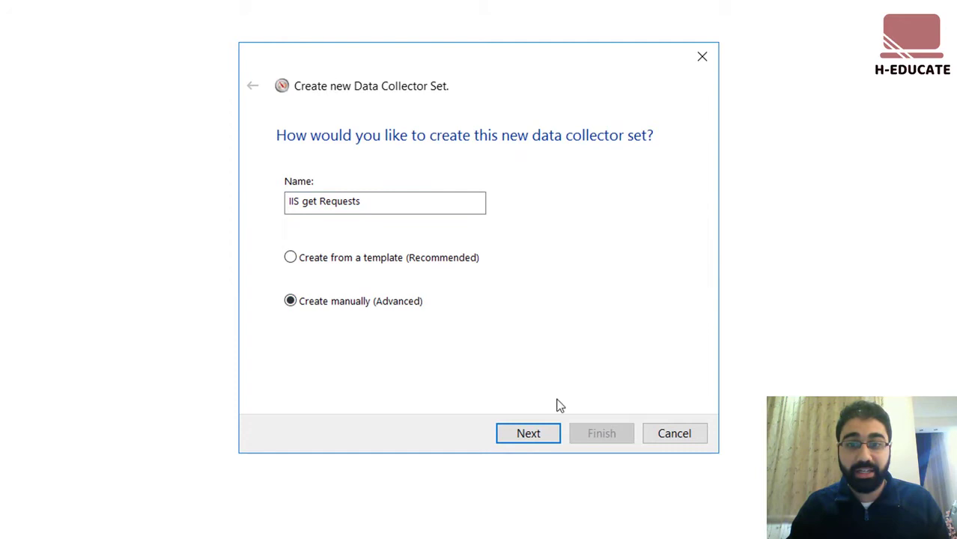
{"action": "left_click", "coordinate": [535, 436]}
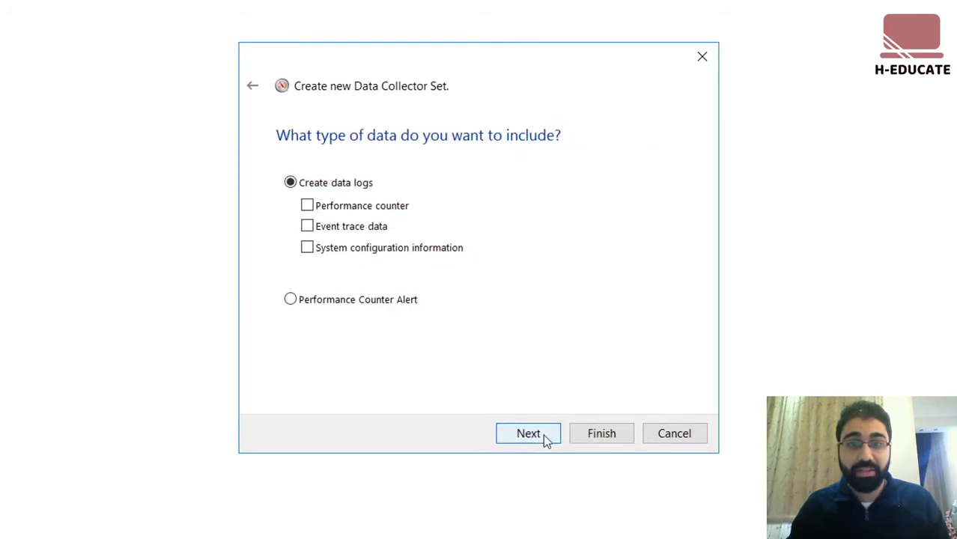
{"action": "left_click", "coordinate": [346, 209]}
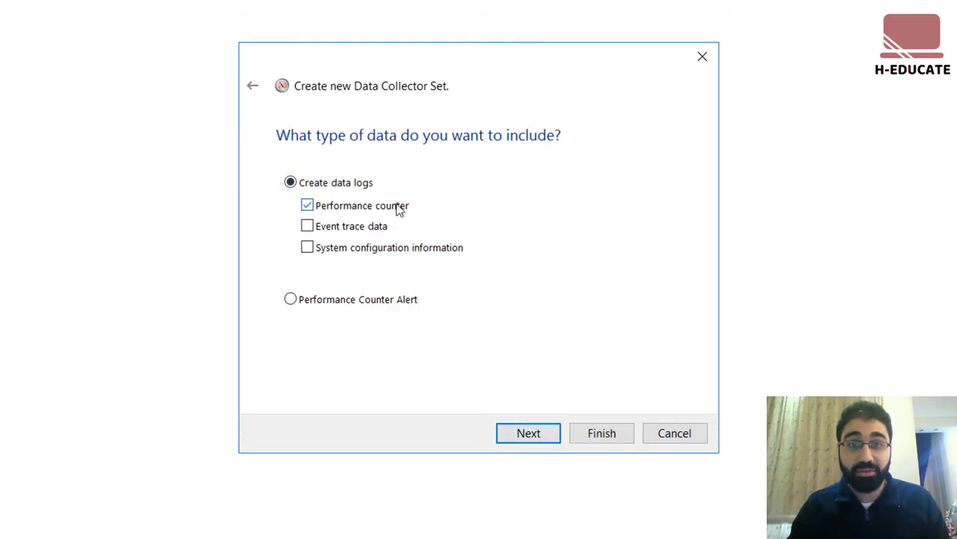
{"action": "left_click", "coordinate": [520, 435]}
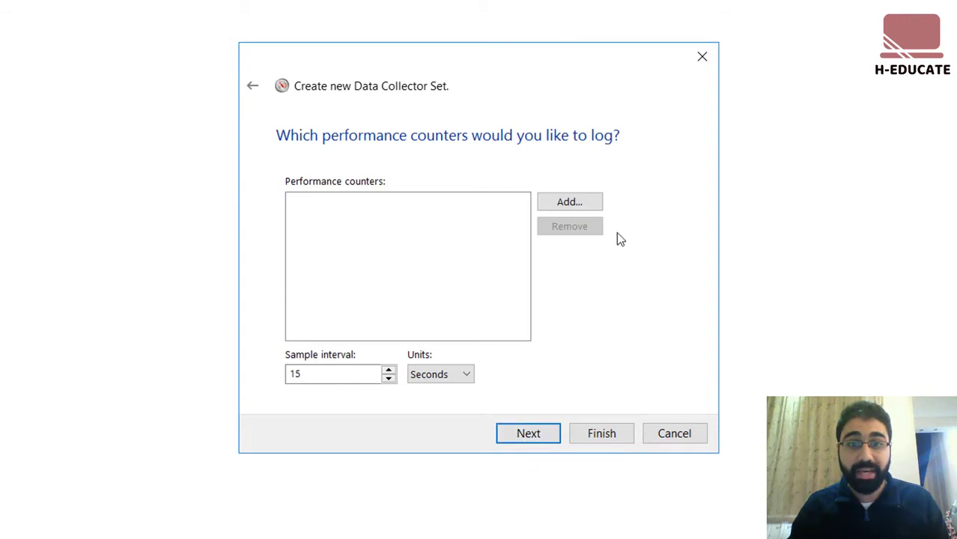
Add the \Web Service(_Total)\Get Requests/sec counter to the collector set.
{"action": "left_click", "coordinate": [577, 205]}
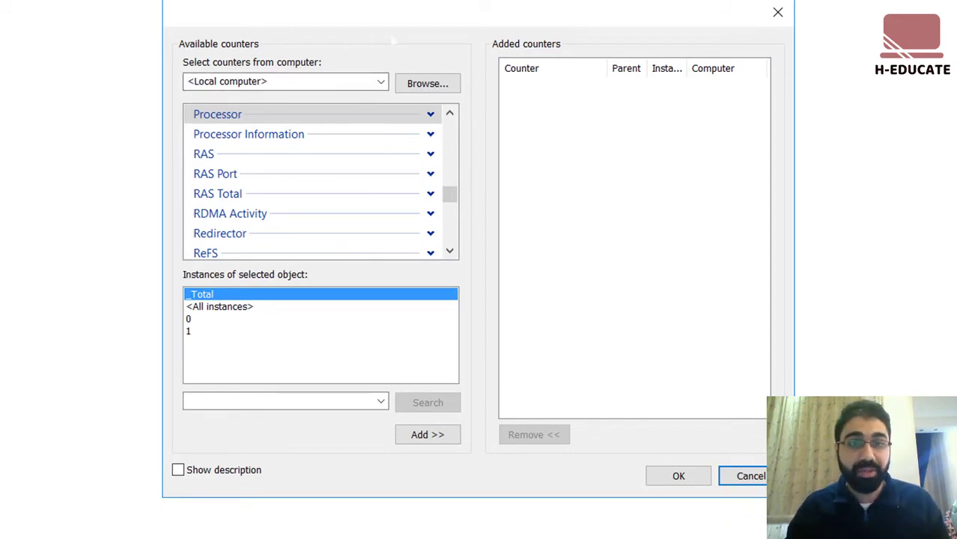
{"action": "left_click_drag", "start_coordinate": [450, 251], "coordinate": [449, 251]}
{"action": "left_click_drag", "start_coordinate": [449, 197], "coordinate": [450, 227]}
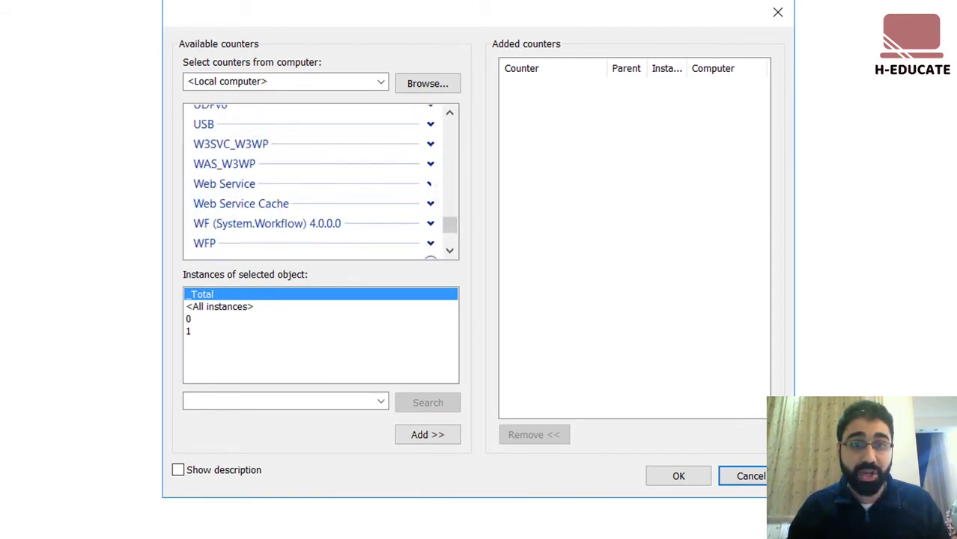
{"action": "left_click", "coordinate": [430, 184]}
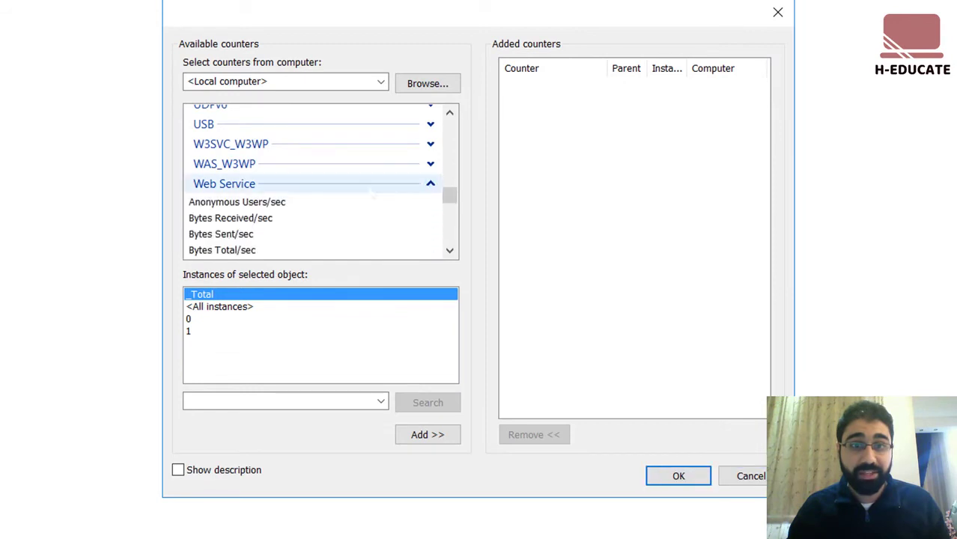
{"action": "scroll", "coordinate": [321, 182], "scroll_direction": "down", "scroll_amount": 2}
{"action": "scroll", "coordinate": [320, 182], "scroll_direction": "down", "scroll_amount": 3}
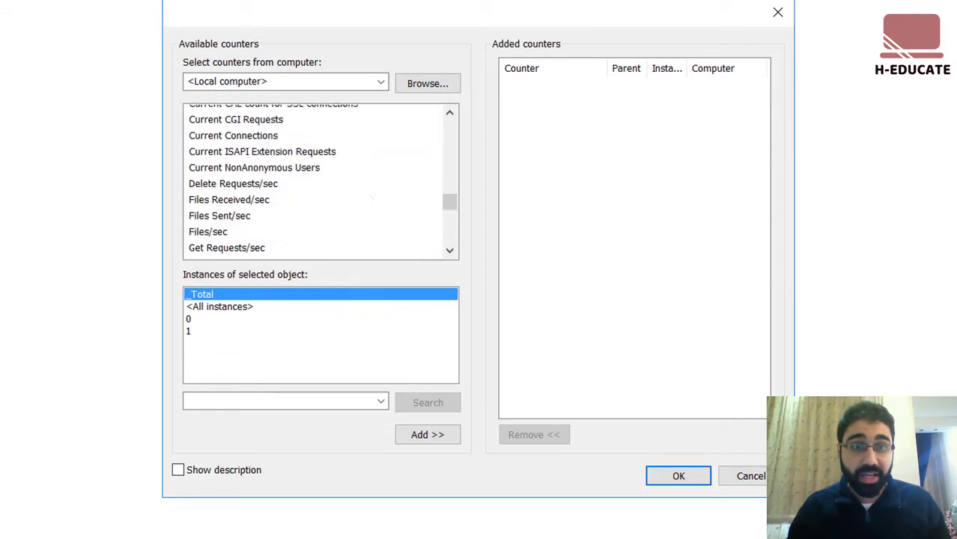
{"action": "left_click", "coordinate": [251, 203]}
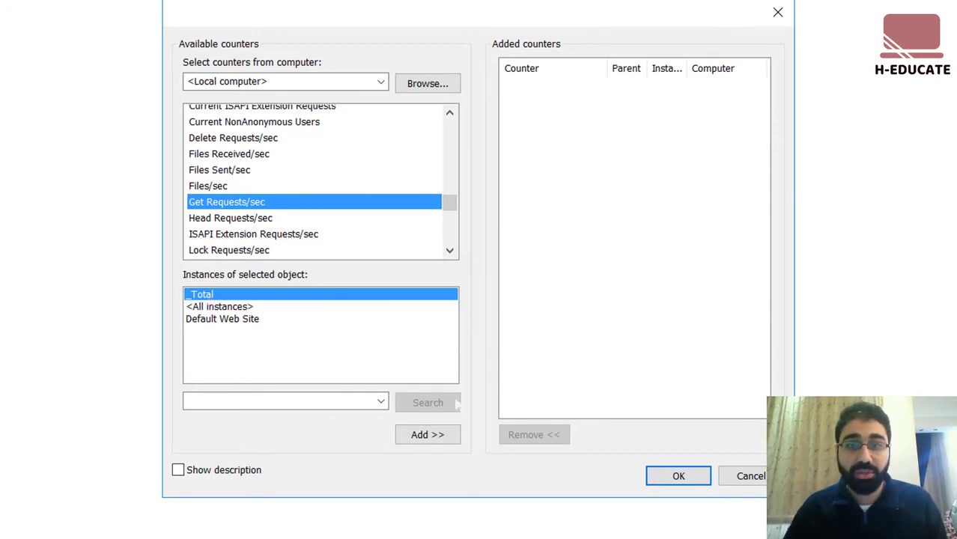
{"action": "left_click", "coordinate": [445, 440]}
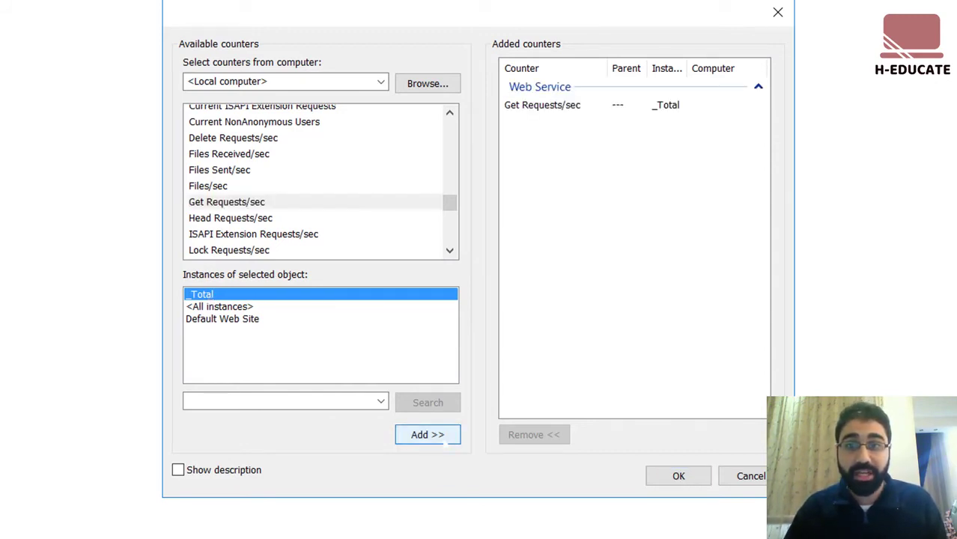
{"action": "left_click", "coordinate": [678, 477]}
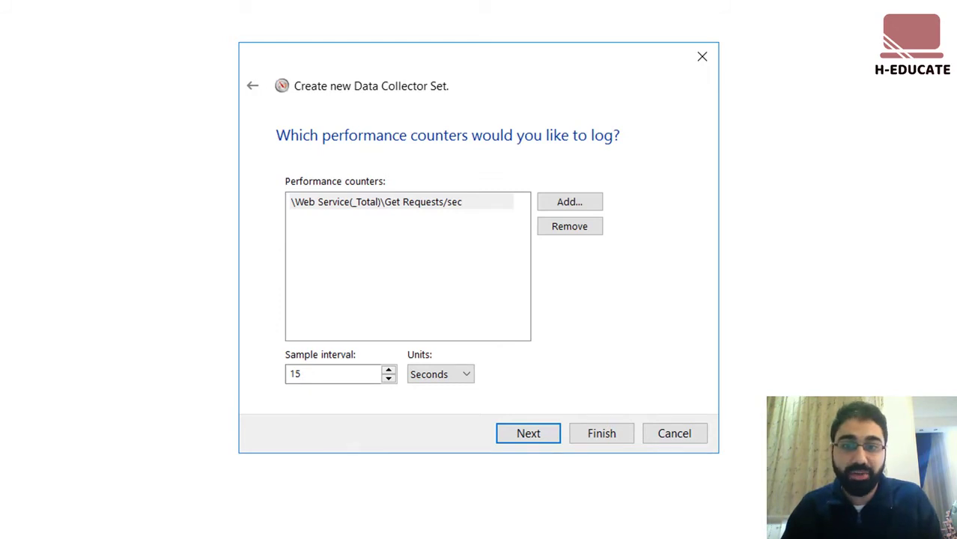
Keep the default root directory and finish the IIS get Requests set with Save and close.
{"action": "left_click", "coordinate": [545, 441]}
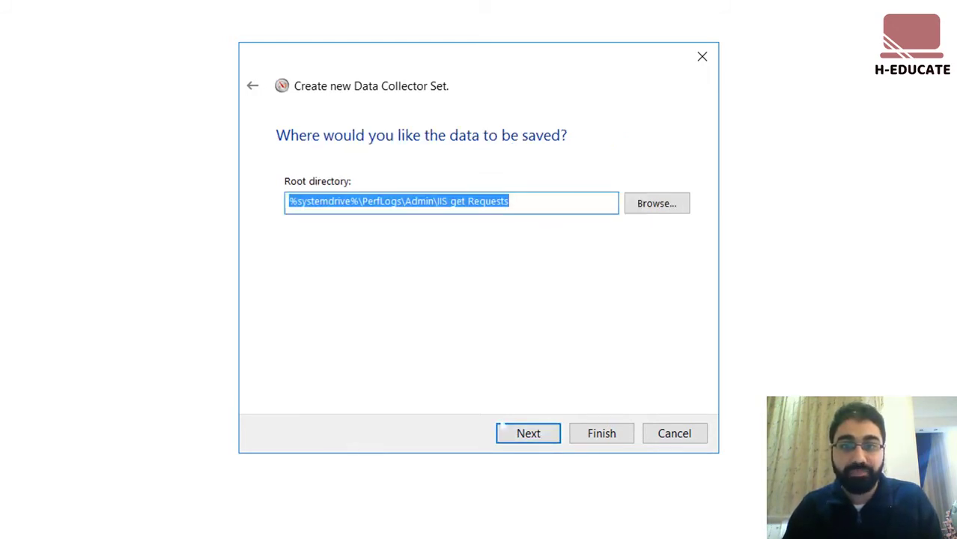
{"action": "left_click", "coordinate": [530, 437]}
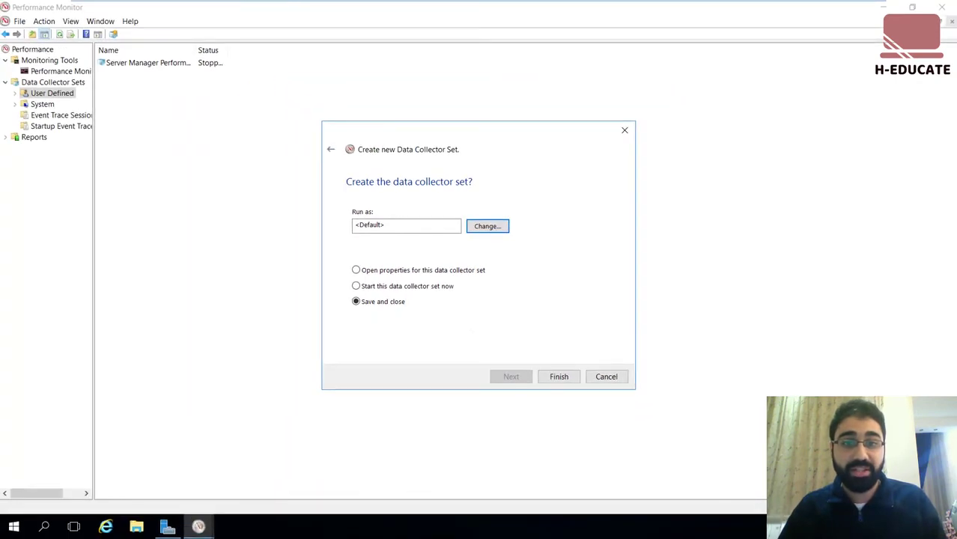
{"action": "left_click", "coordinate": [559, 376]}
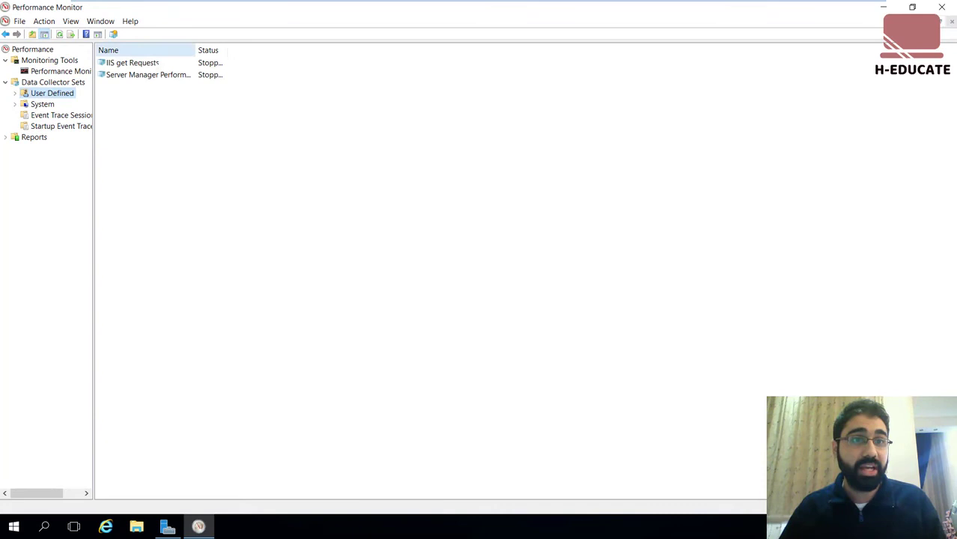
Run the IIS get Requests collector set, then stop it after data is collected.
{"action": "left_click", "coordinate": [185, 66]}
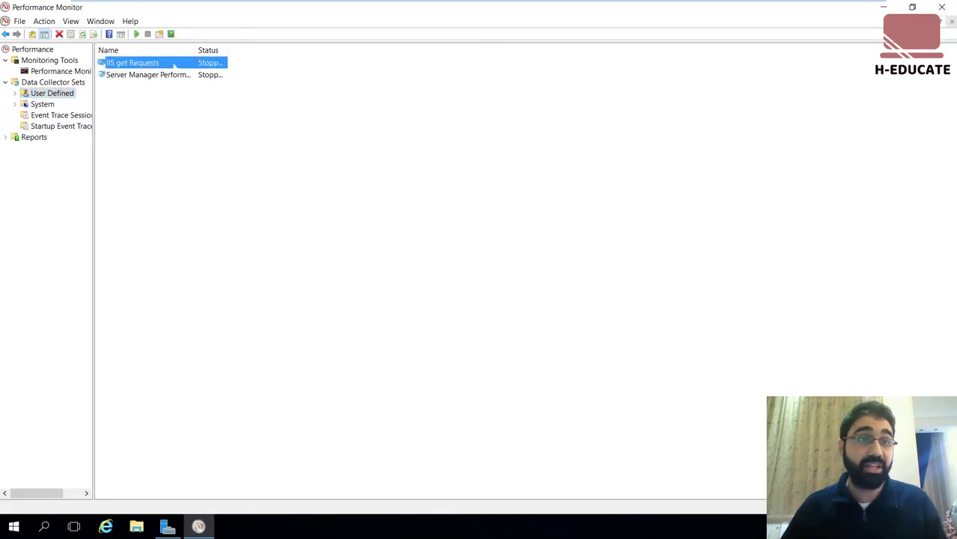
{"action": "right_click", "coordinate": [172, 66]}
{"action": "key", "text": "Escape"}
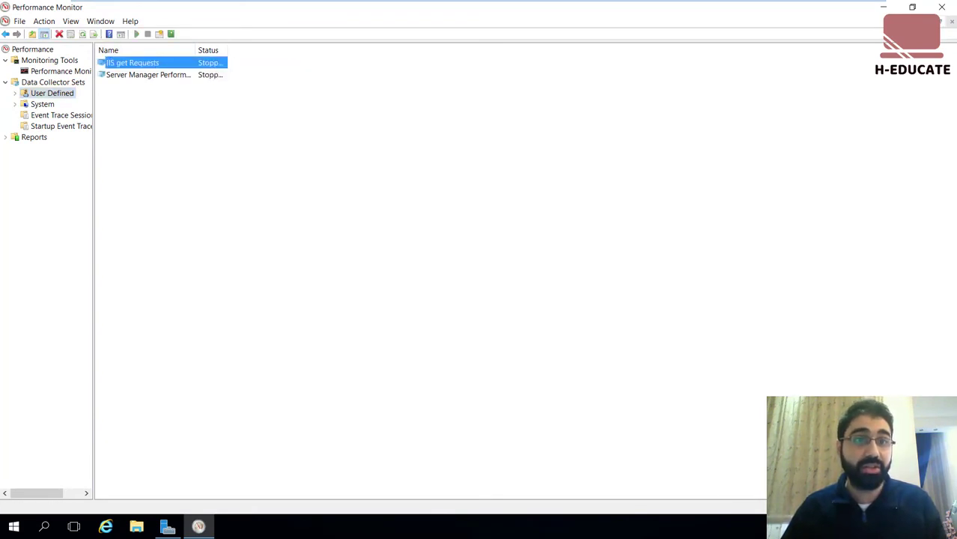
{"action": "double_click", "coordinate": [217, 63]}
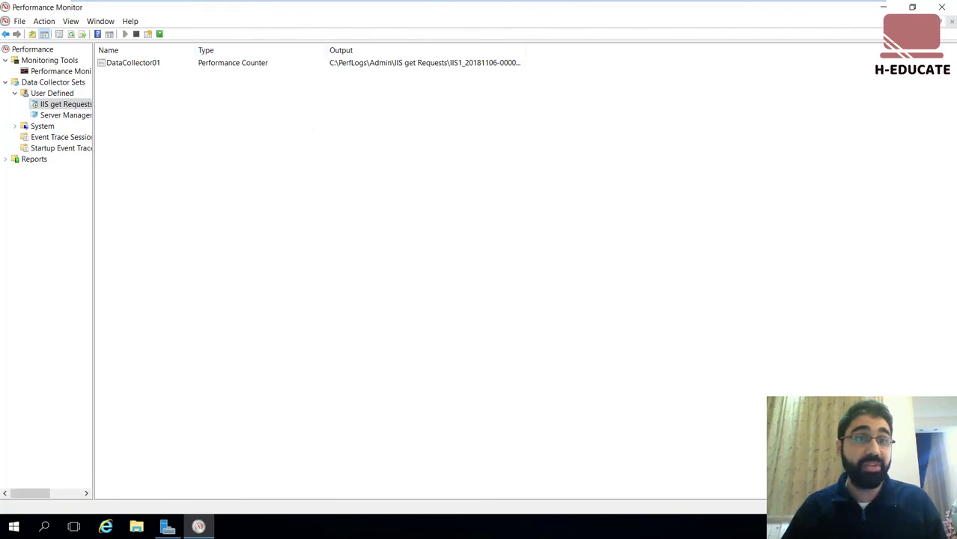
{"action": "left_click", "coordinate": [51, 93]}
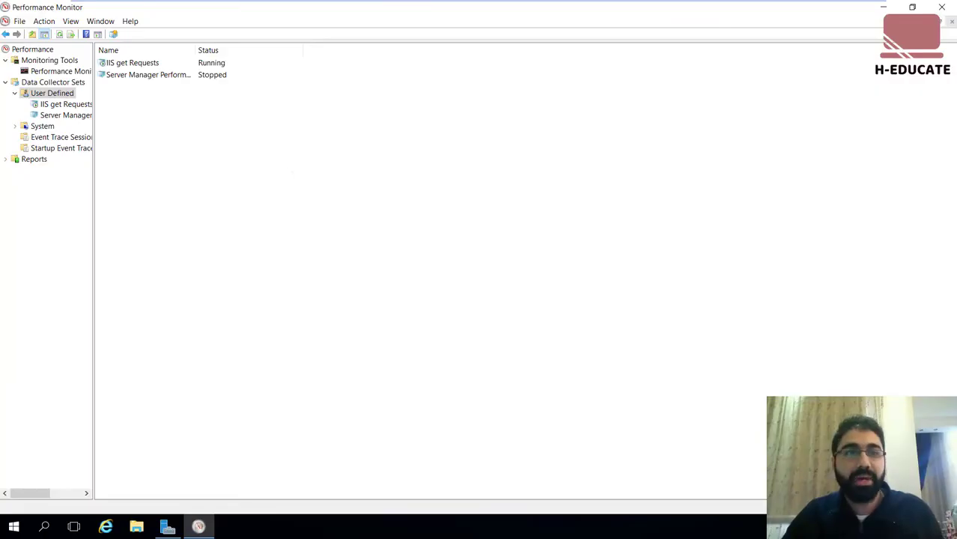
{"action": "right_click", "coordinate": [165, 63]}
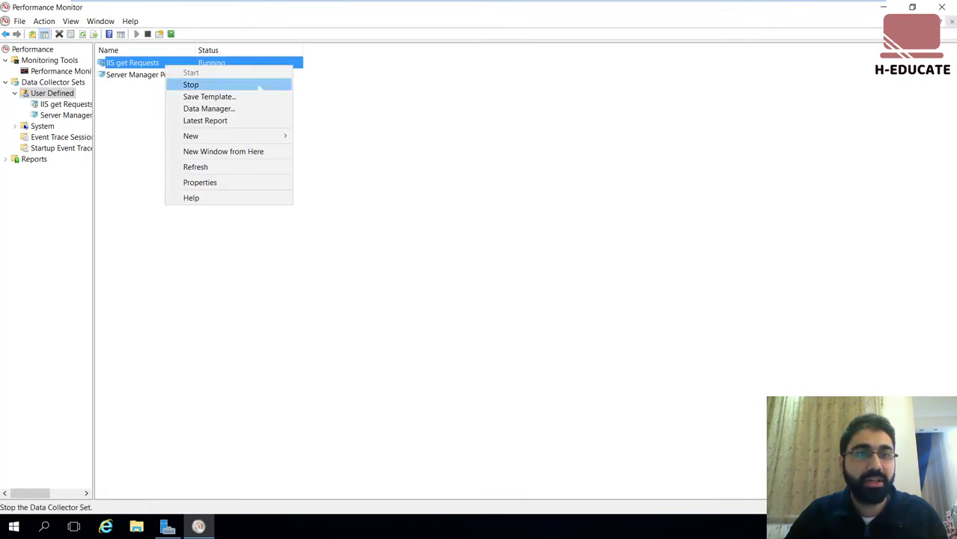
{"action": "left_click", "coordinate": [191, 85]}
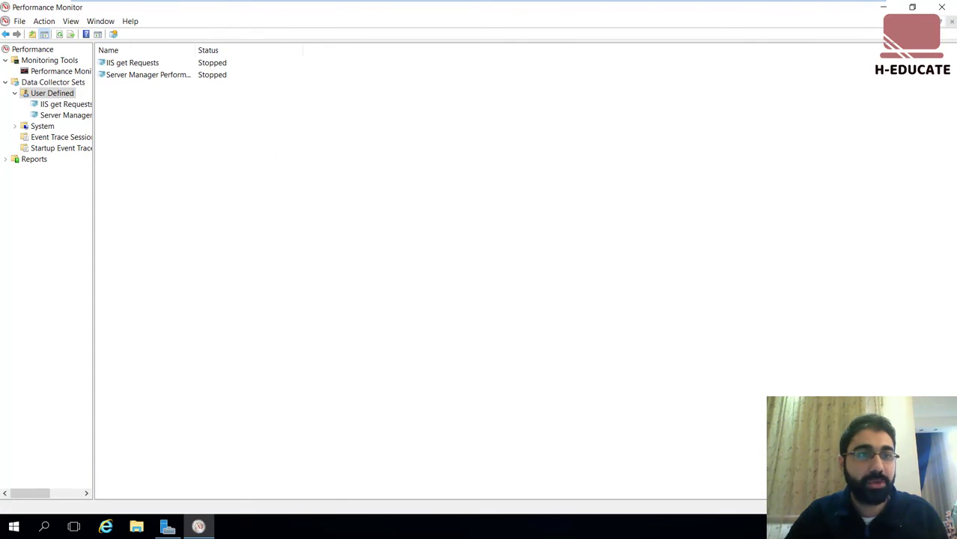
Expand Reports > User Defined > IIS get Requests, widening the tree pane to show full names.
{"action": "left_click", "coordinate": [34, 158]}
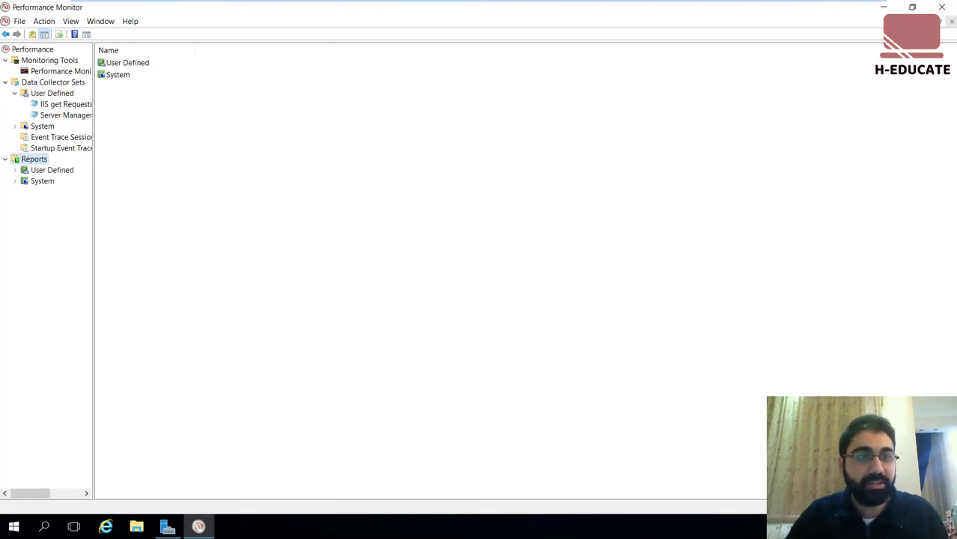
{"action": "double_click", "coordinate": [52, 170]}
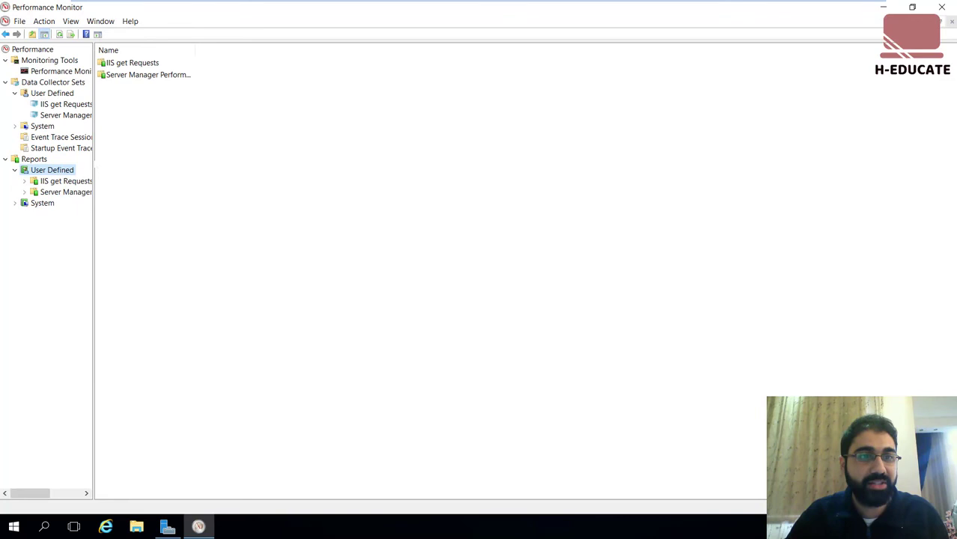
{"action": "left_click_drag", "start_coordinate": [93, 262], "coordinate": [178, 262]}
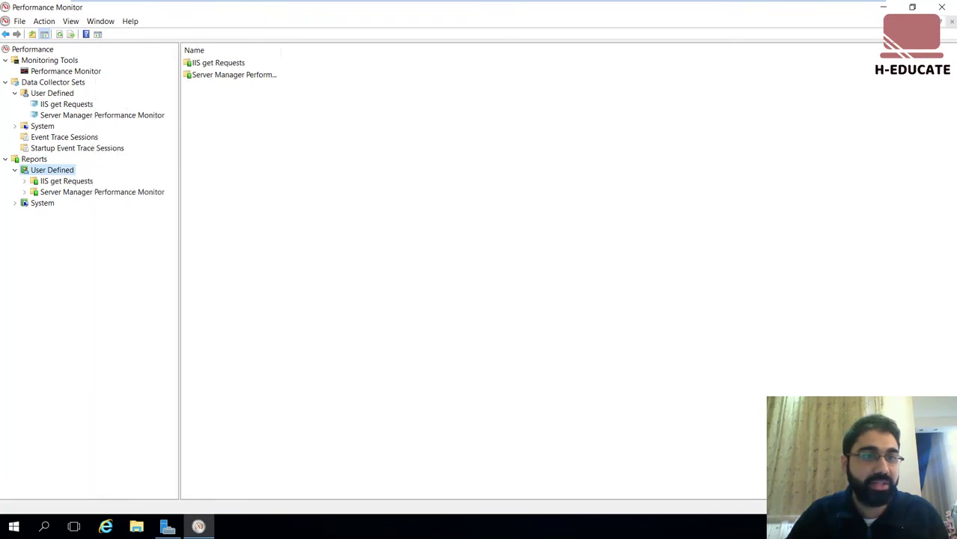
{"action": "double_click", "coordinate": [66, 181]}
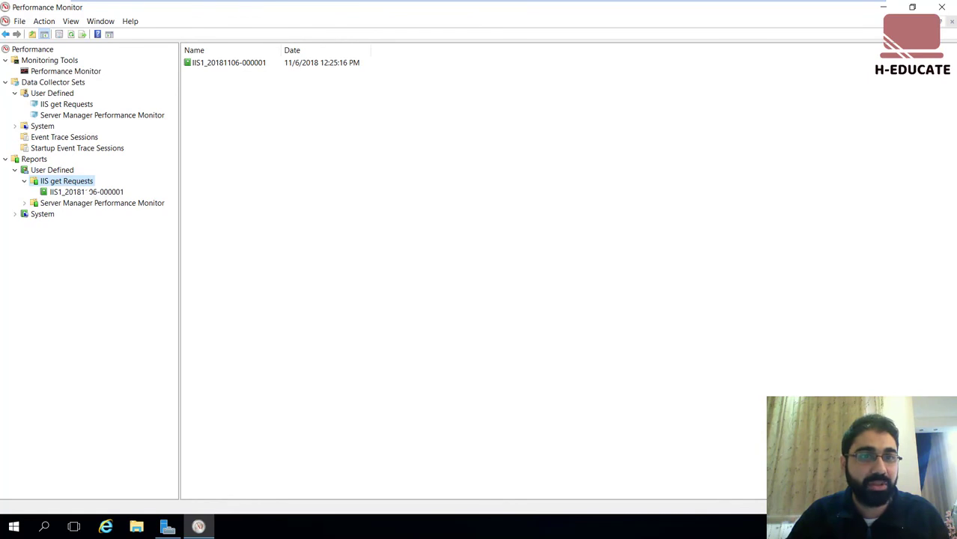
{"action": "left_click", "coordinate": [65, 191]}
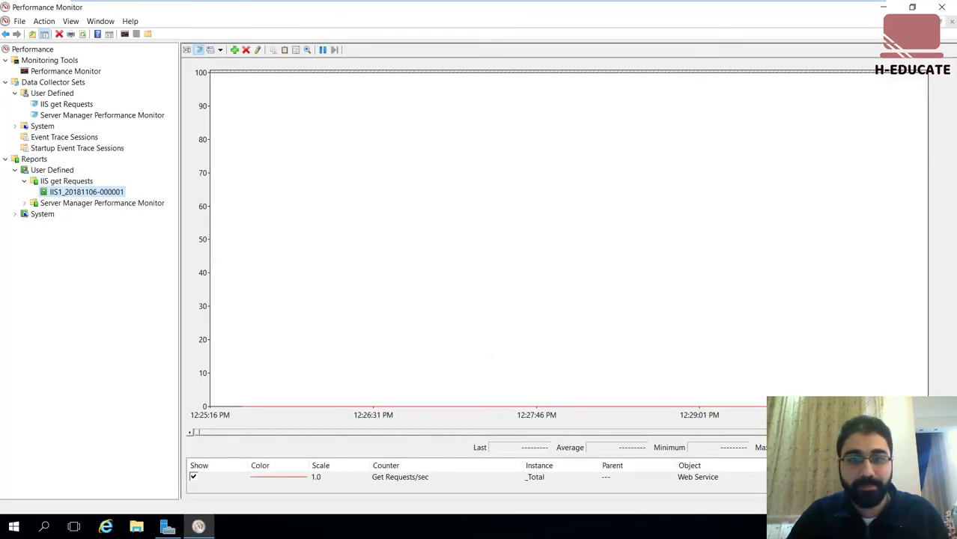